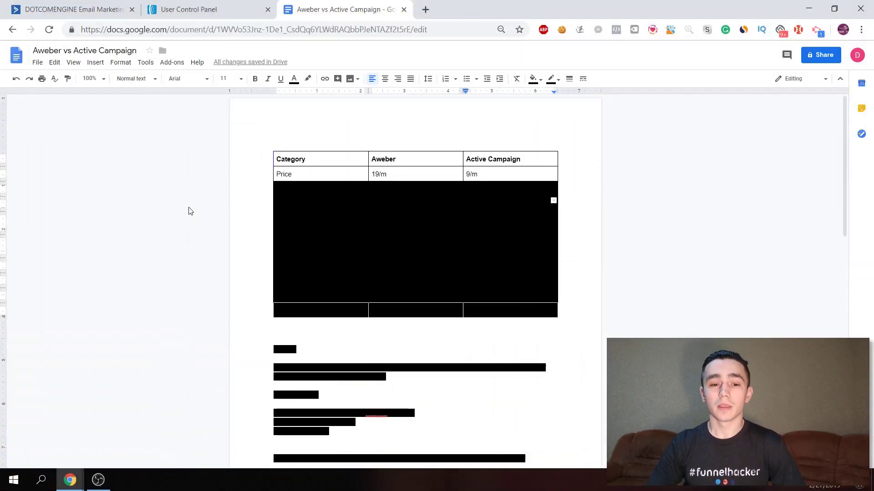
Step: Glance at the ActiveCampaign account dashboard, then switch to the other browser window
left_click(75, 5)
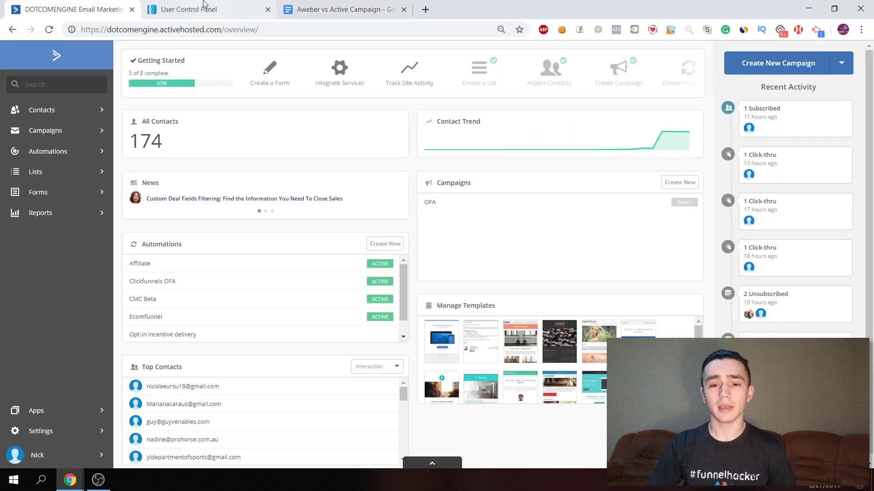
left_click(340, 9)
key("alt+Tab")
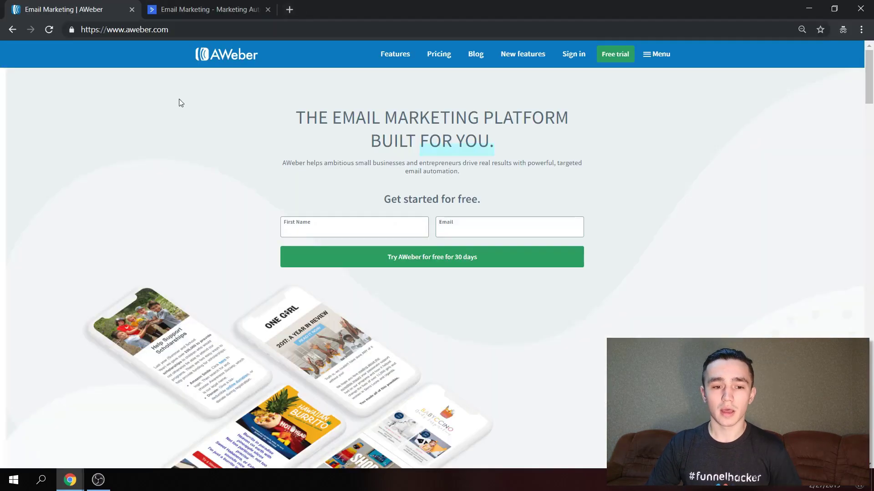
scroll(178, 103, "down", 2)
Step: Scroll through the ActiveCampaign marketing homepage, then return to the AWeber homepage
left_click(173, 4)
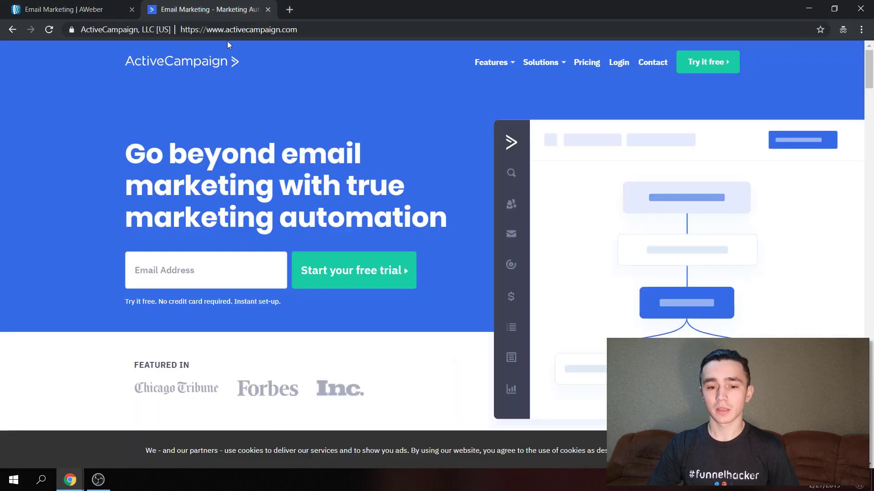
scroll(276, 129, "down", 3)
scroll(276, 129, "up", 3)
scroll(496, 257, "down", 5)
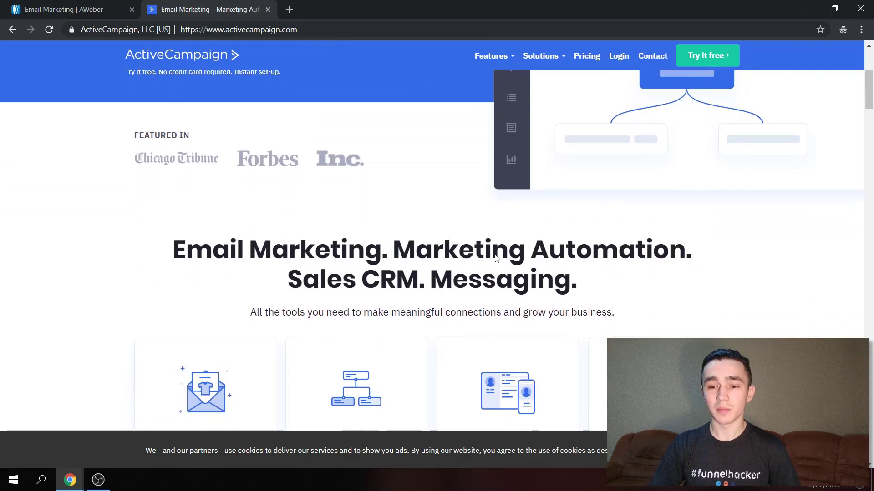
scroll(495, 258, "down", 14)
scroll(444, 364, "up", 6)
scroll(445, 366, "down", 4)
scroll(445, 367, "up", 15)
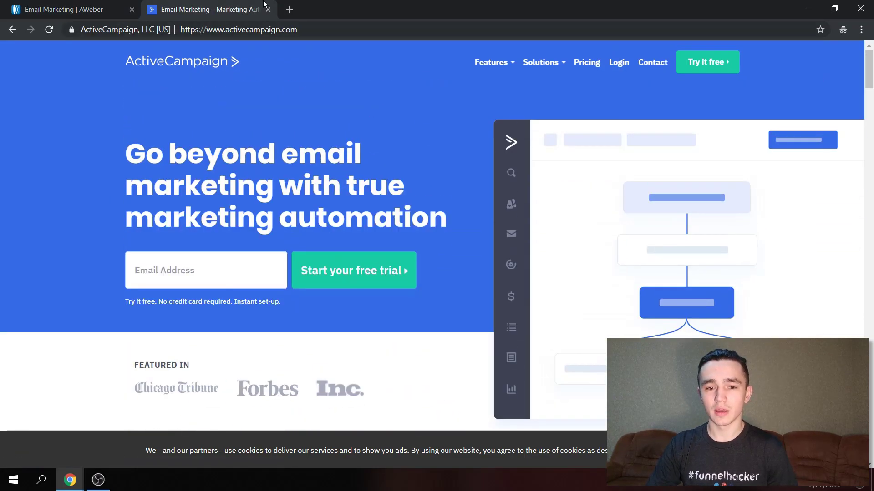
left_click(85, 3)
Step: Scroll the AWeber homepage features down to the footer, then leave the AWeber page
scroll(406, 228, "down", 20)
scroll(405, 225, "down", 14)
scroll(494, 275, "up", 8)
scroll(587, 333, "up", 10)
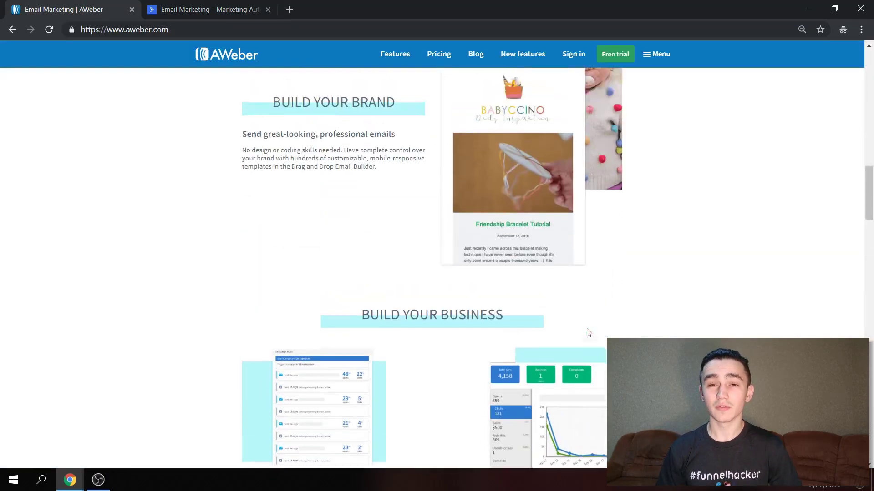
scroll(587, 332, "down", 11)
scroll(587, 332, "down", 6)
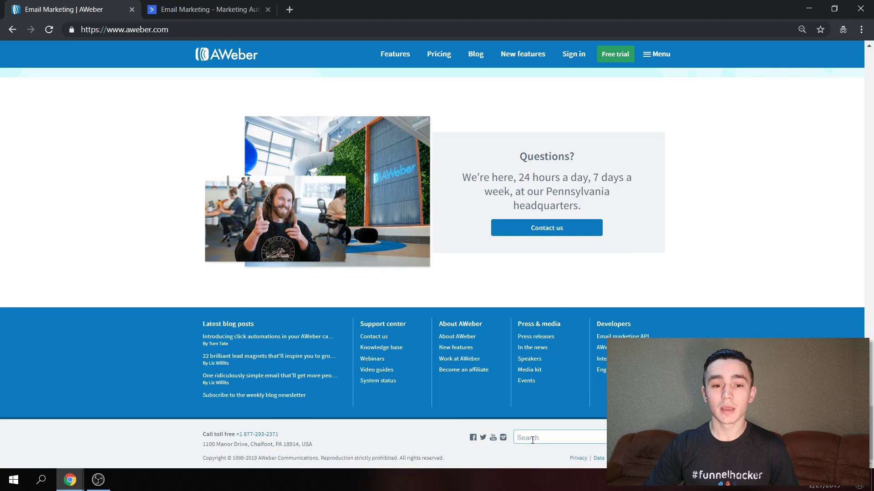
left_click(163, 7)
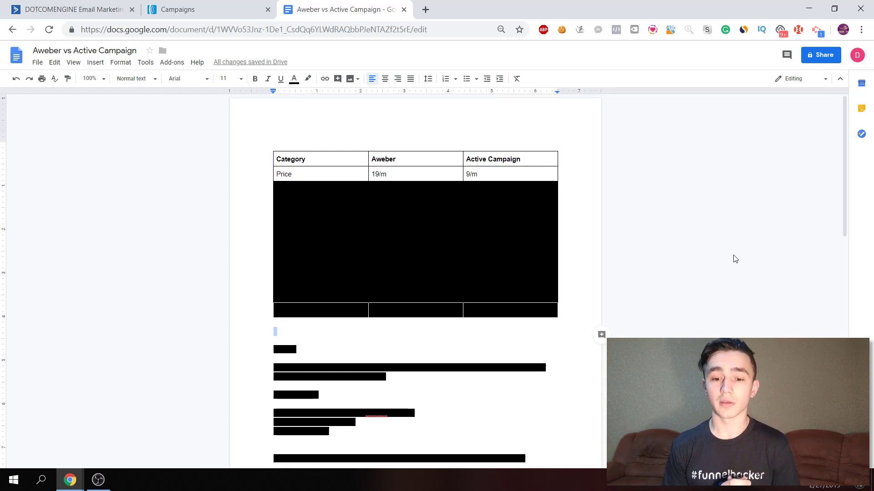
Step: Fill the Automations row white to show Limited for Aweber and Super Advanced for Active Campaign
left_click(562, 189)
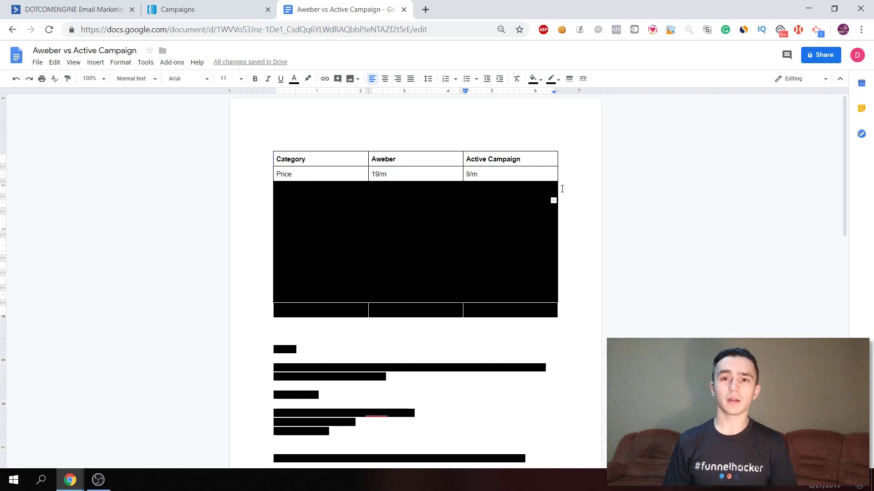
left_click_drag(562, 189, 287, 191)
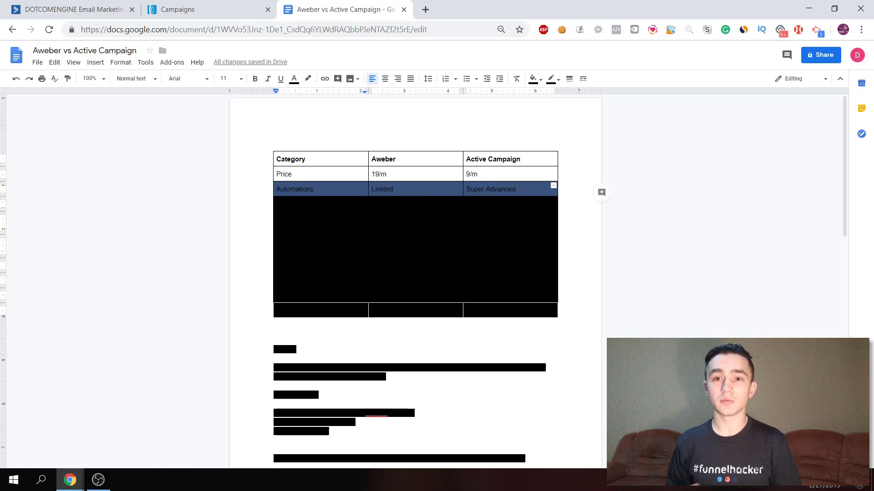
left_click(533, 79)
left_click(611, 111)
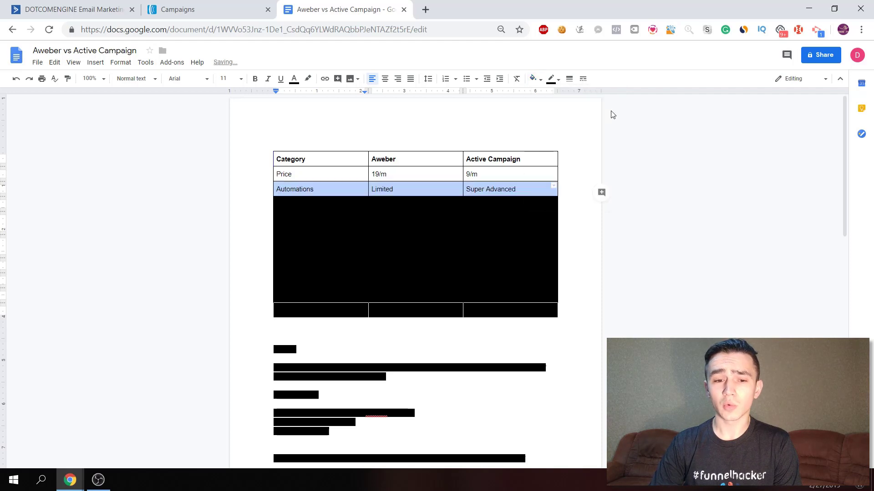
Step: View AWeber's Campaign Editor triggers, then bring up ActiveCampaign's Opt-in incentive delivery automation
left_click(224, 7)
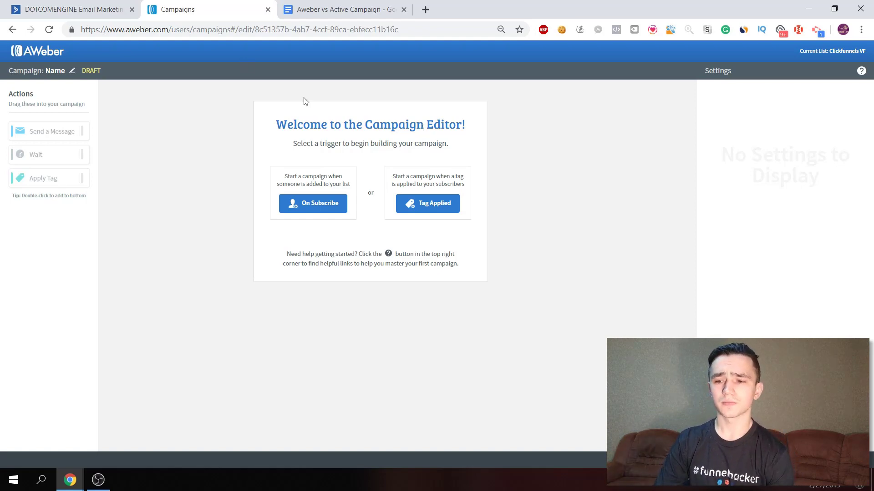
left_click(78, 3)
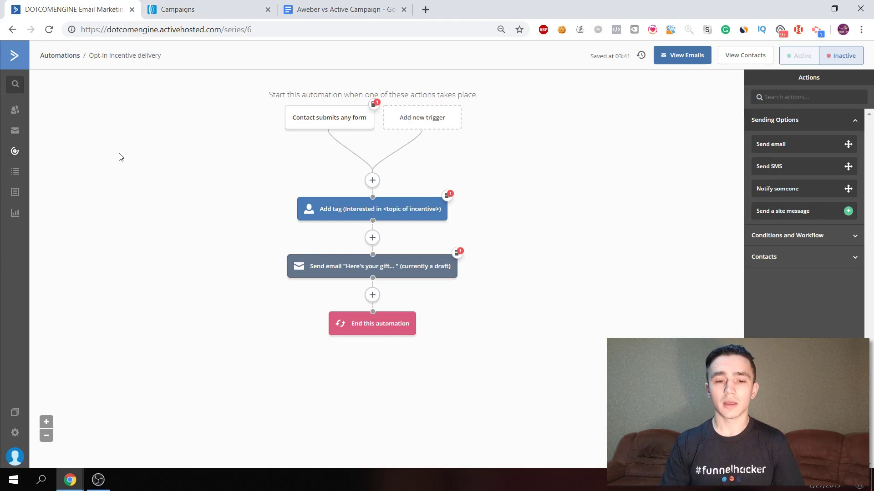
Step: Browse ActiveCampaign's full grid of available automation triggers
left_click(436, 125)
scroll(430, 174, "down", 2)
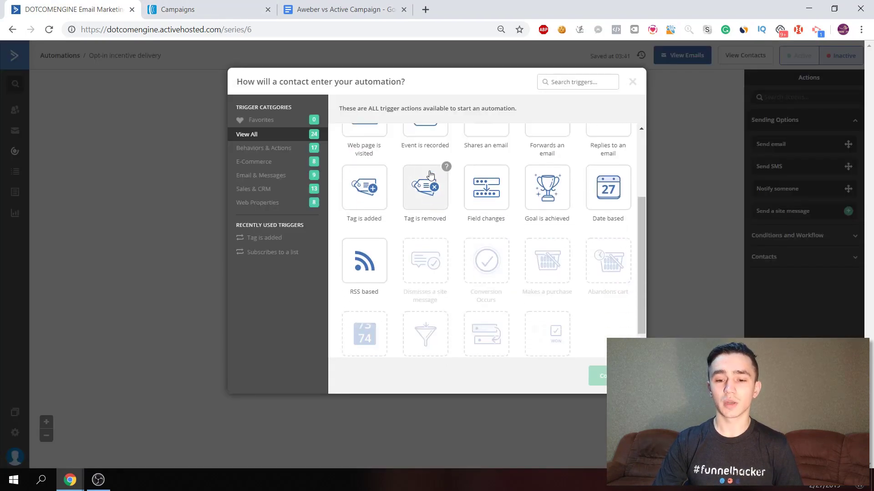
scroll(430, 174, "up", 2)
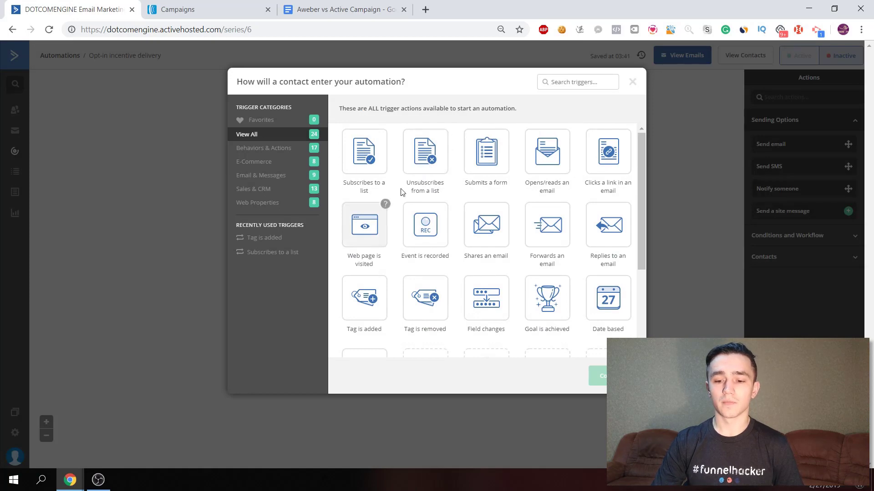
scroll(486, 223, "down", 1)
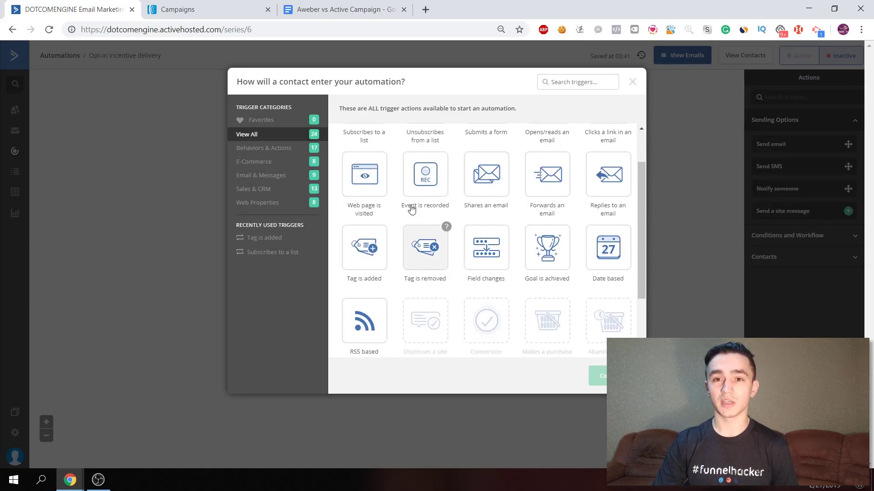
Step: Compare AWeber's On Subscribe and Tag Applied triggers, briefly checking the comparison document
left_click(210, 9)
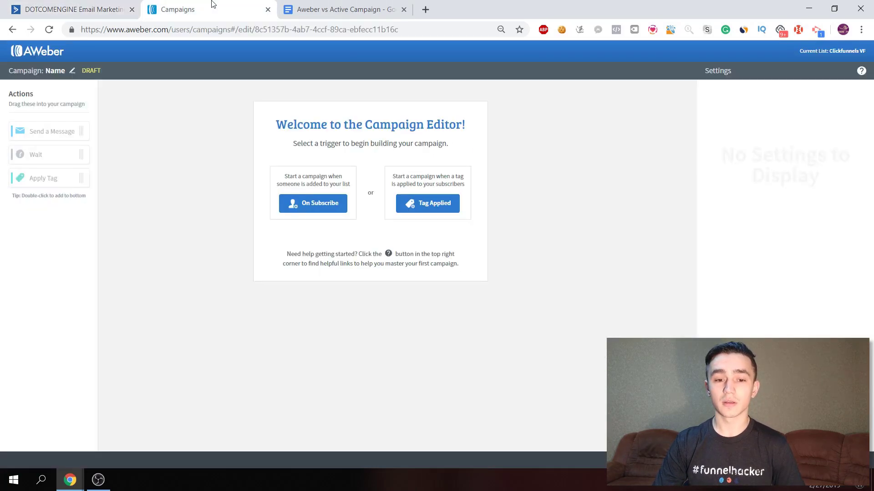
left_click(380, 16)
left_click(217, 5)
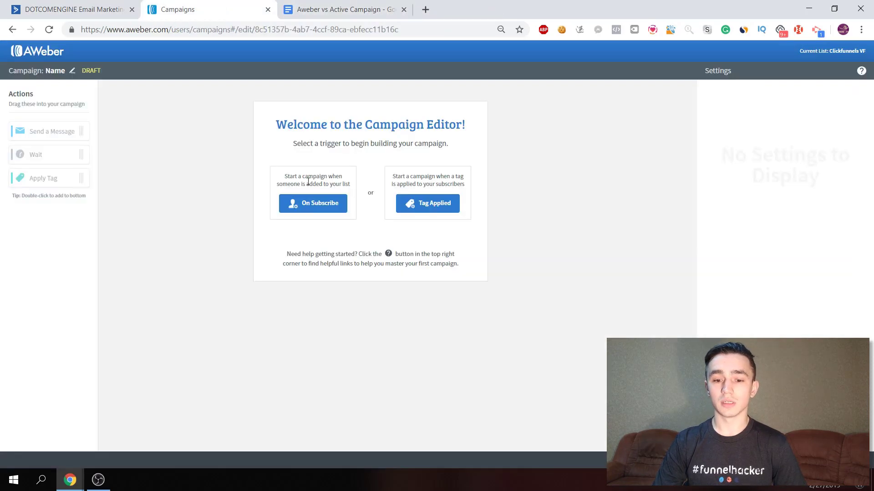
Step: Fill the Tagging row white to reveal Limited vs Advanced, then go to AWeber's campaign editor
left_click(367, 4)
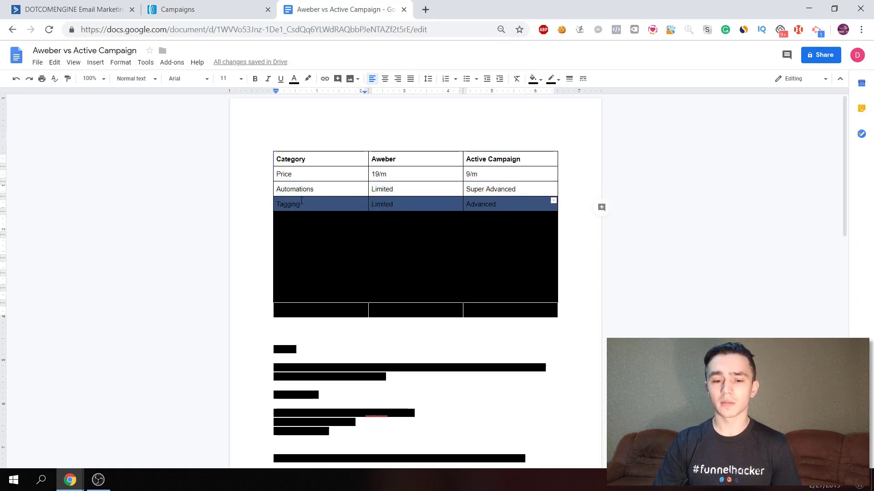
left_click(535, 79)
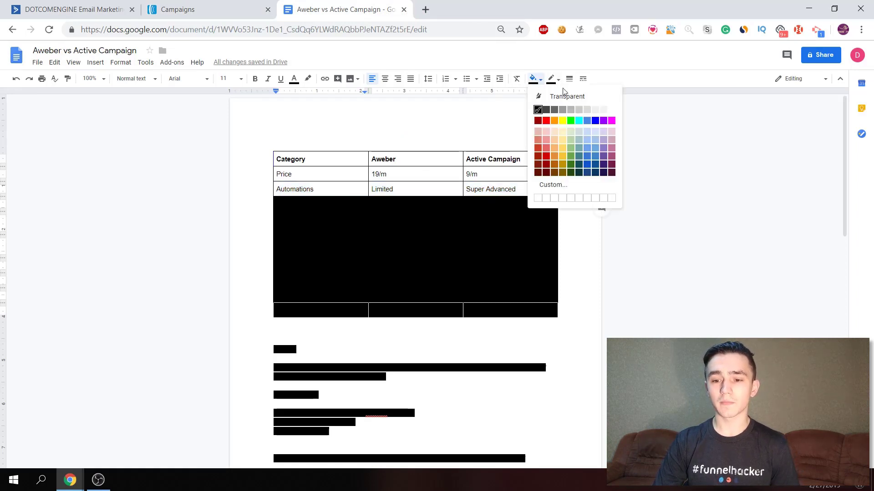
left_click(612, 110)
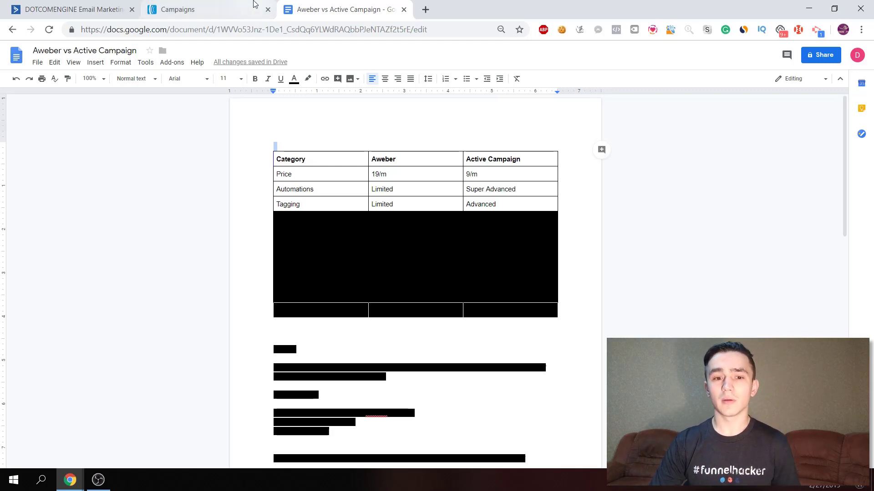
left_click(189, 8)
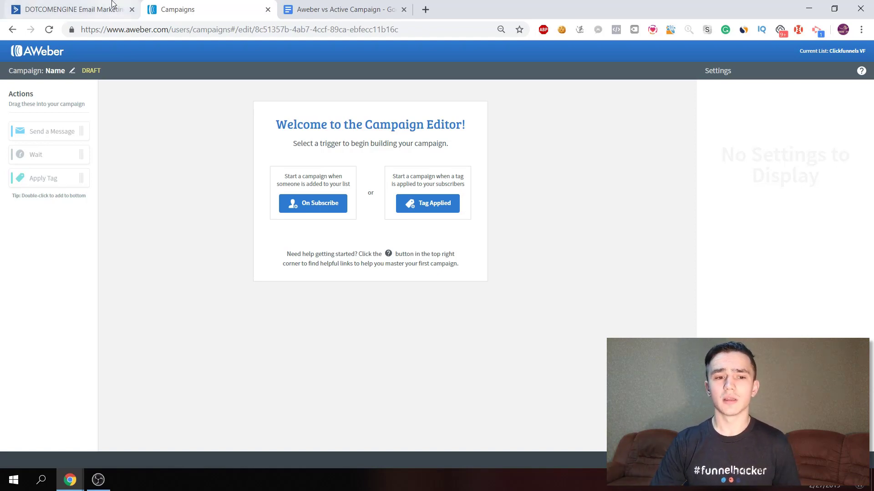
Step: Leave AWeber's campaign editor for ActiveCampaign's trigger picker
left_click(87, 9)
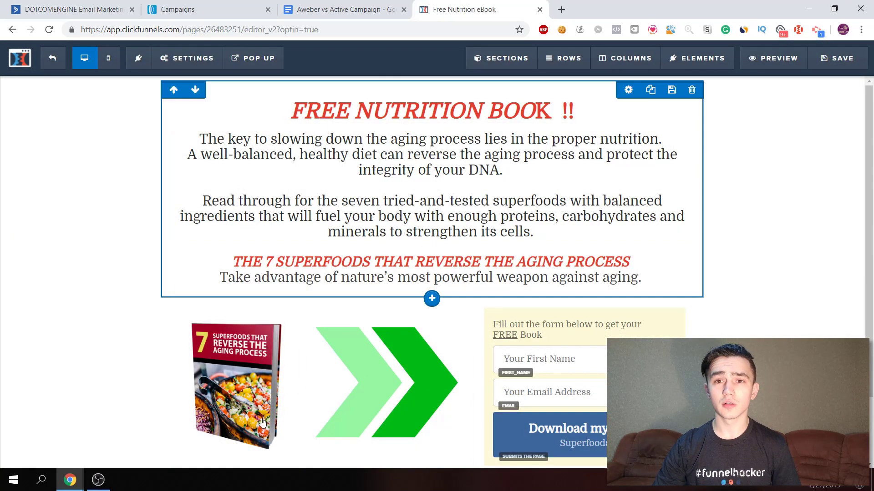
Step: Open the opt-in page's email integration settings and try Aweber with the integrate-existing-form action
scroll(580, 298, "down", 2)
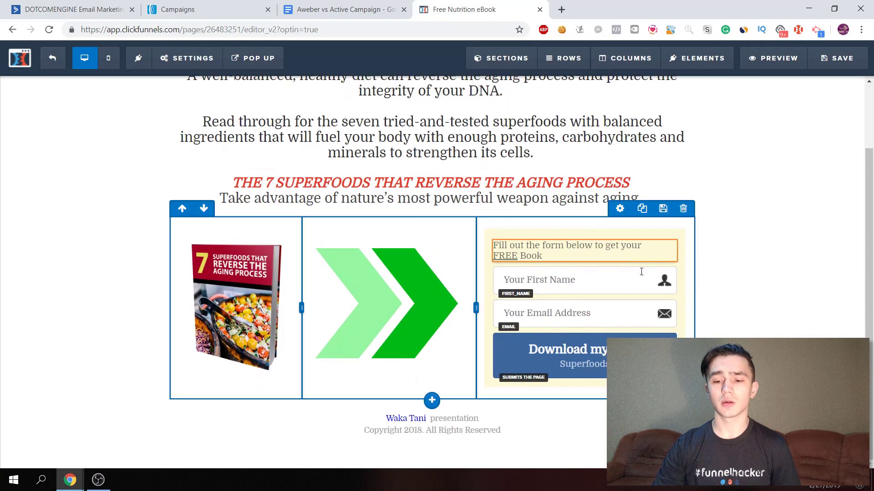
scroll(554, 255, "up", 1)
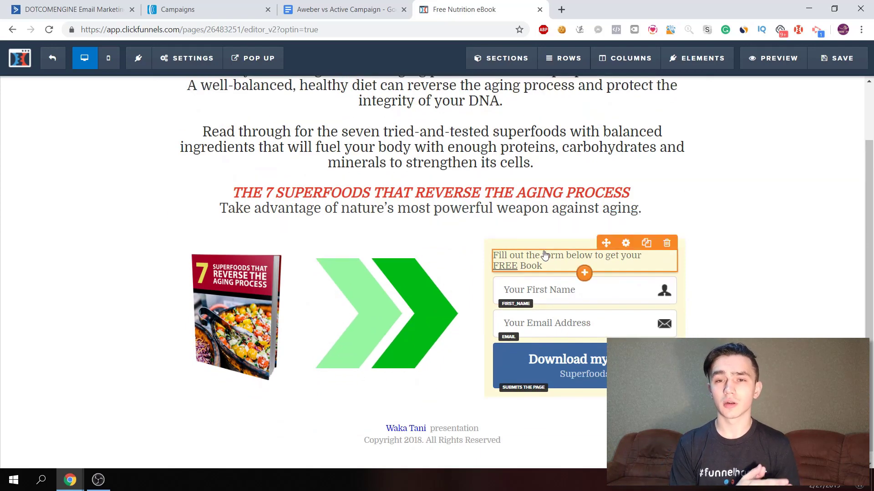
mouse_move(195, 64)
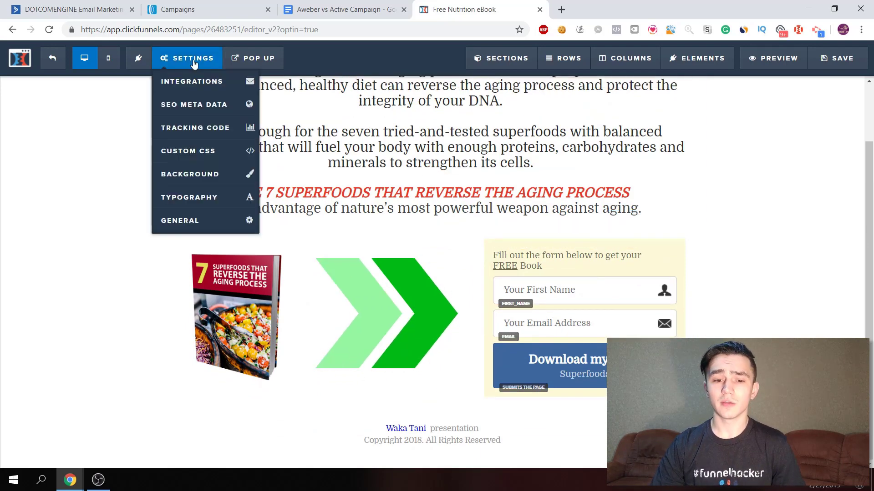
left_click(195, 82)
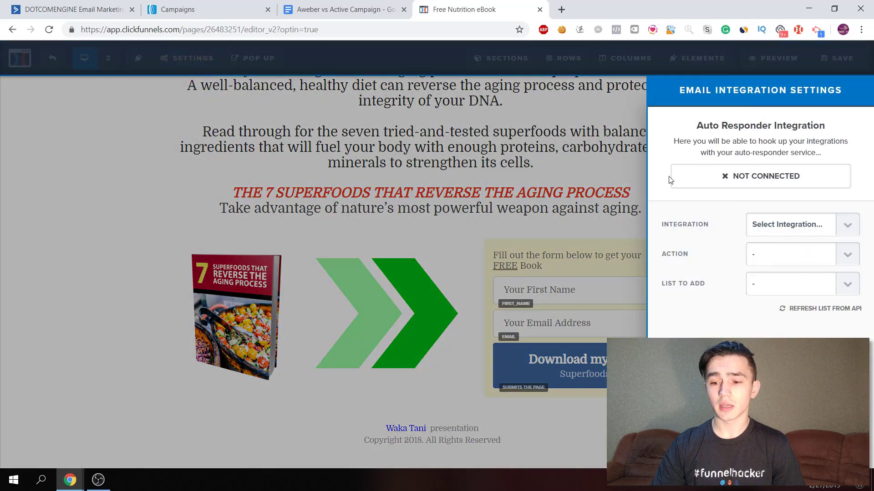
left_click(838, 226)
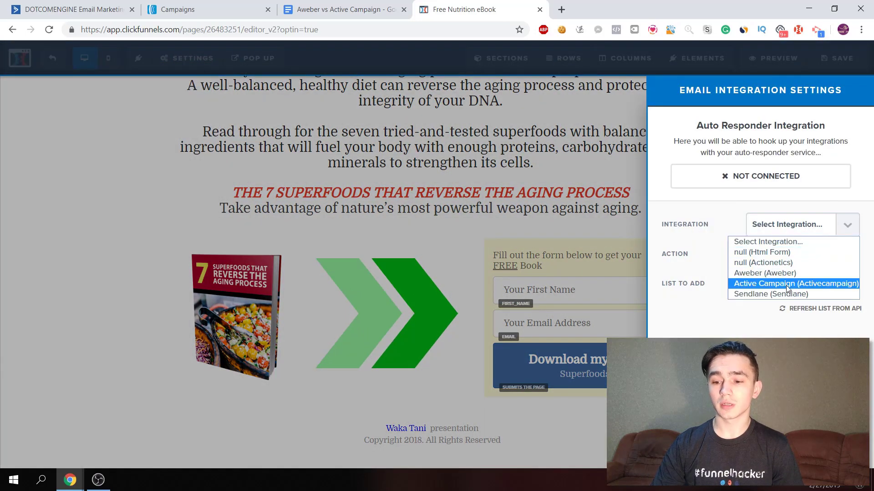
left_click(784, 274)
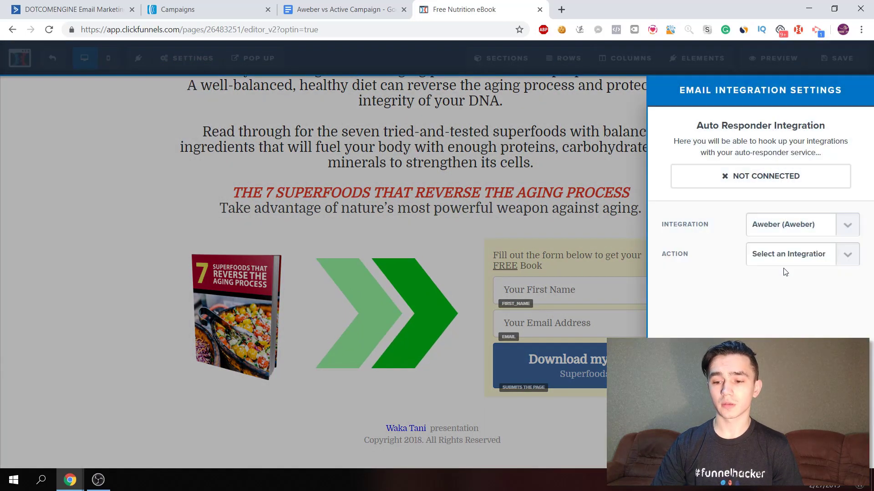
left_click(809, 255)
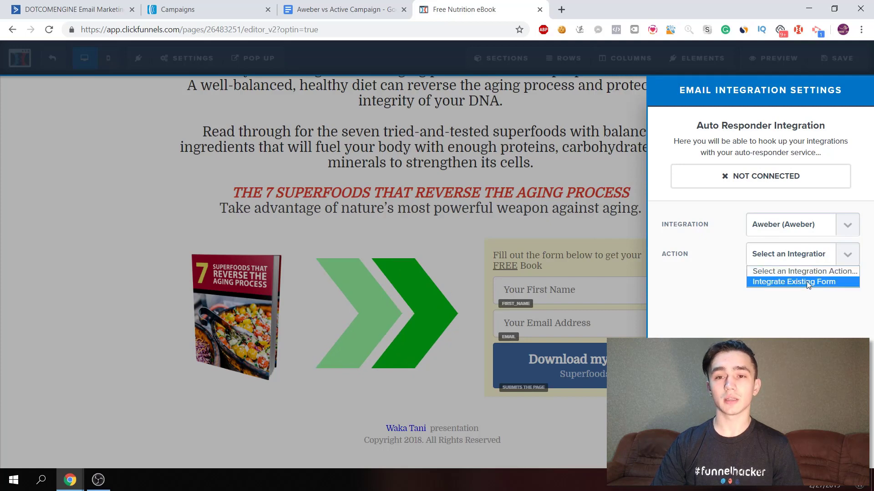
left_click(806, 282)
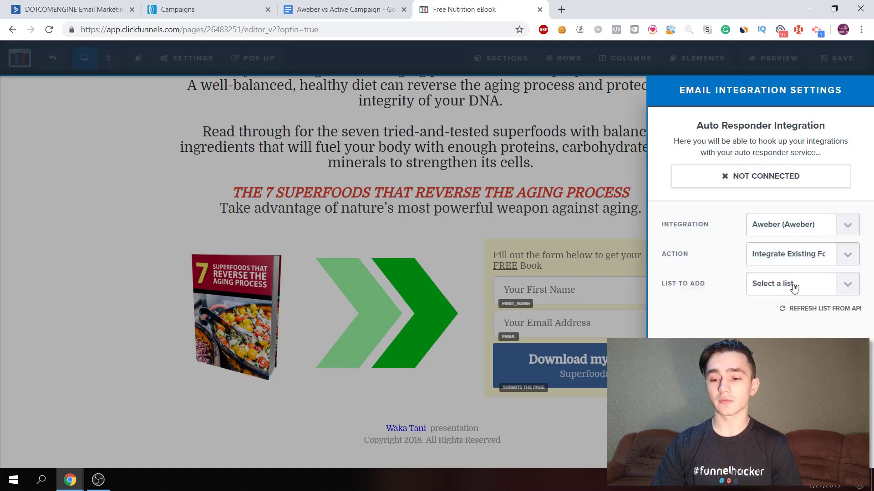
left_click(793, 284)
left_click(792, 296)
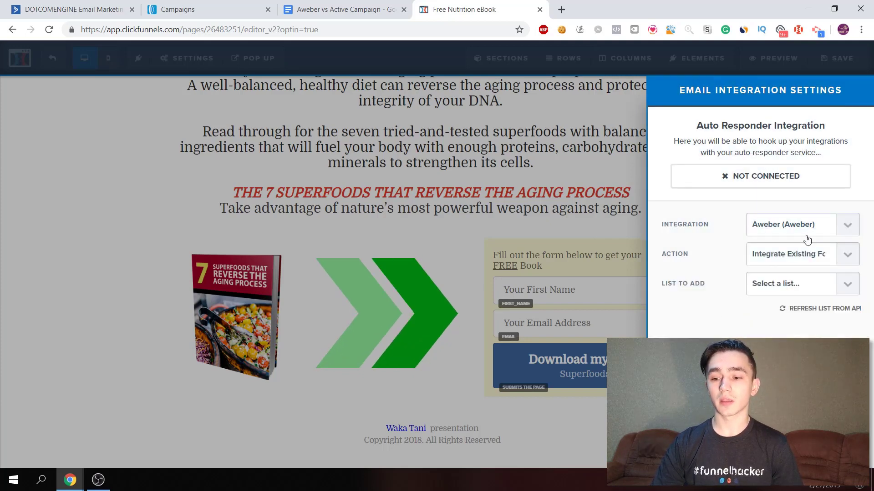
Step: Switch the integration to Active Campaign, action Add To List with Tag, list Shopify
left_click(844, 225)
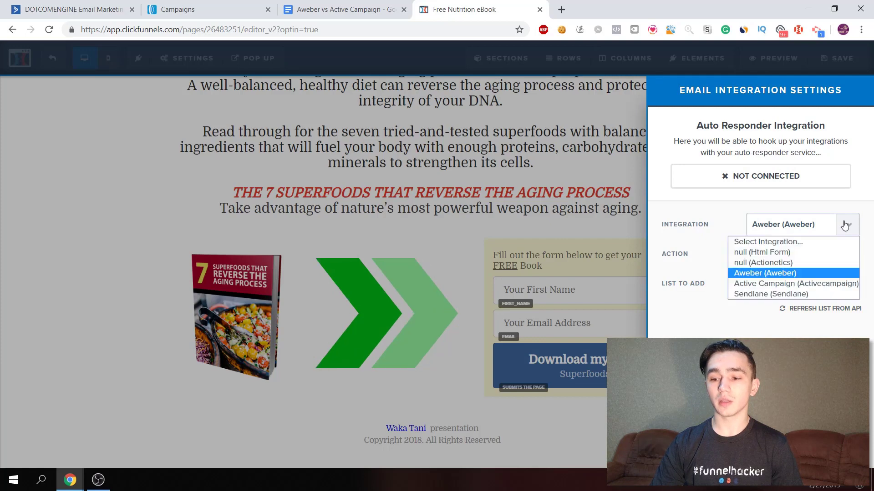
left_click(803, 282)
left_click(787, 264)
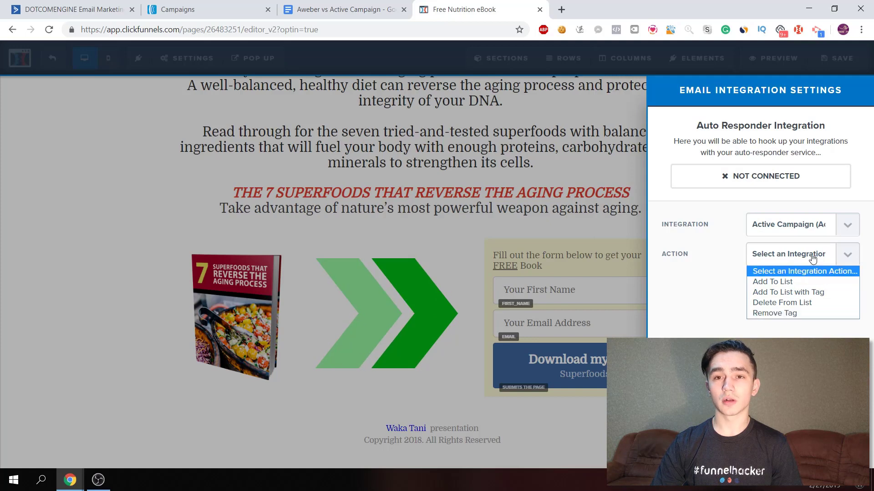
left_click(806, 295)
left_click(774, 286)
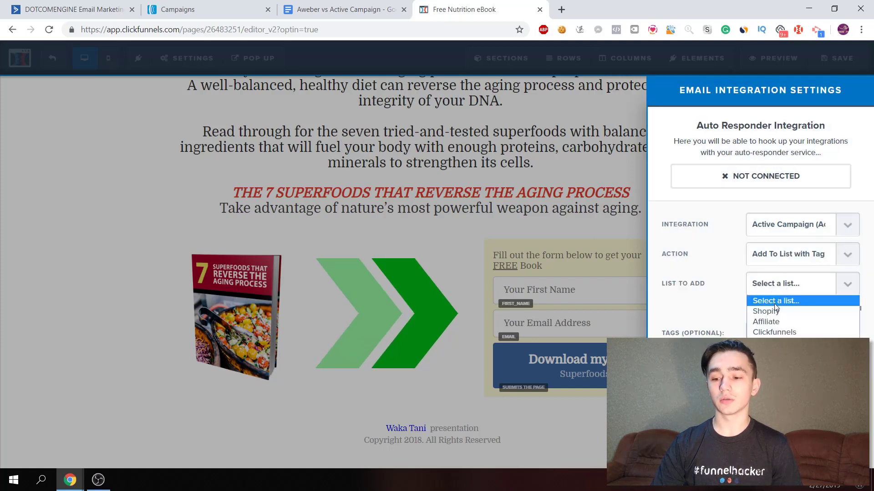
left_click(774, 312)
left_click(801, 299)
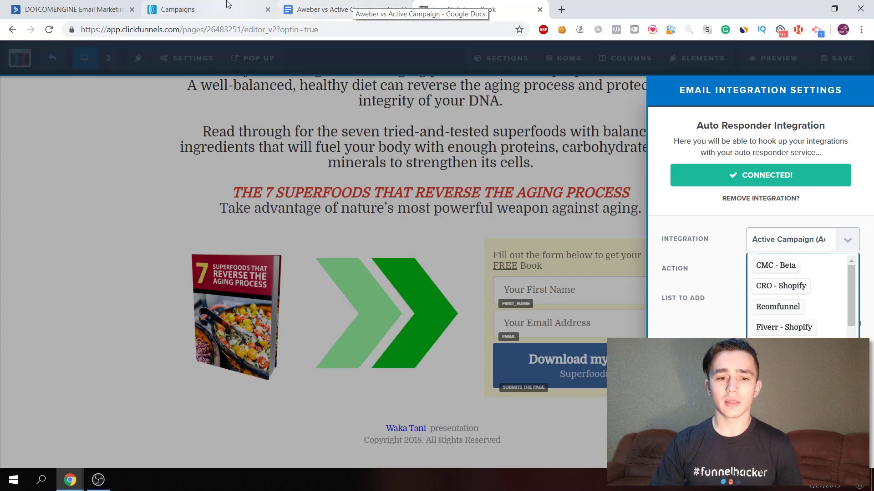
Step: Fill the Beginner Friendly row white, revealing Yes for Aweber and Intermediate for Active Campaign
left_click(338, 4)
left_click(364, 215)
left_click_drag(272, 216, 494, 214)
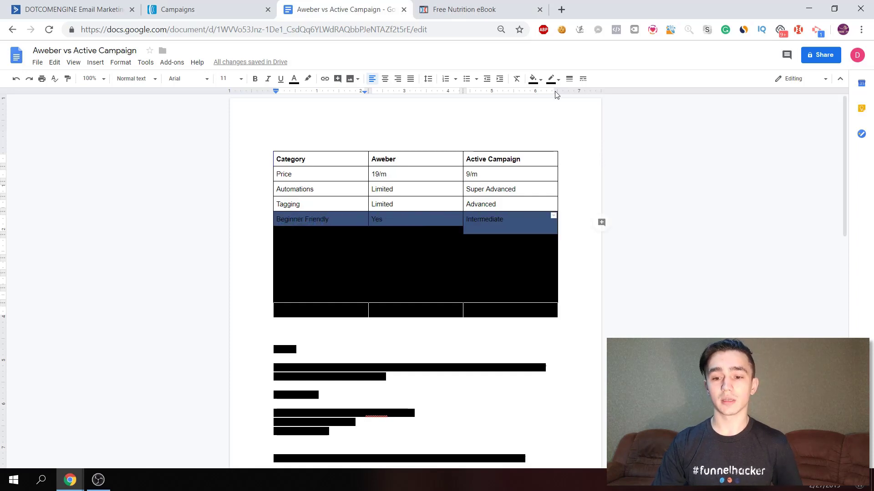
left_click(535, 79)
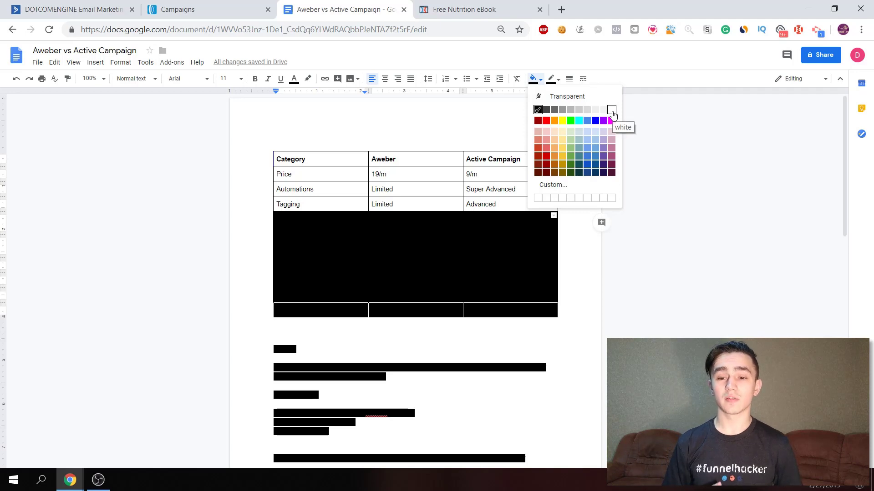
left_click(611, 114)
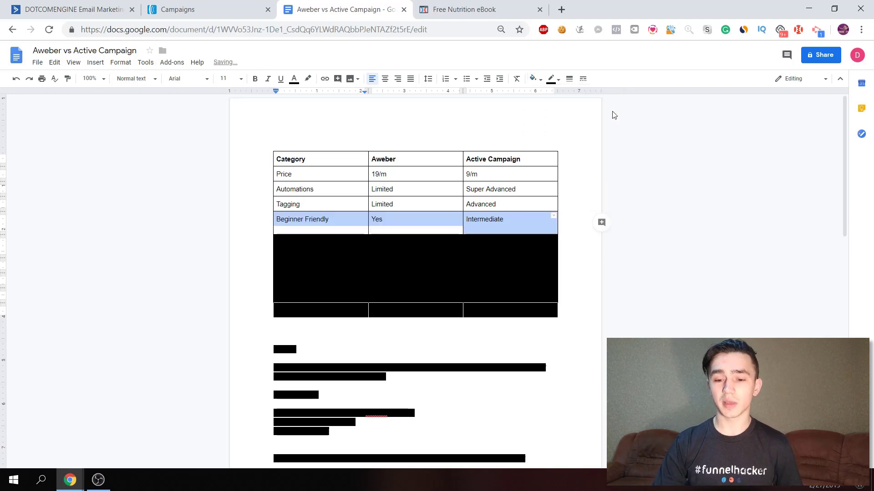
left_click(568, 183)
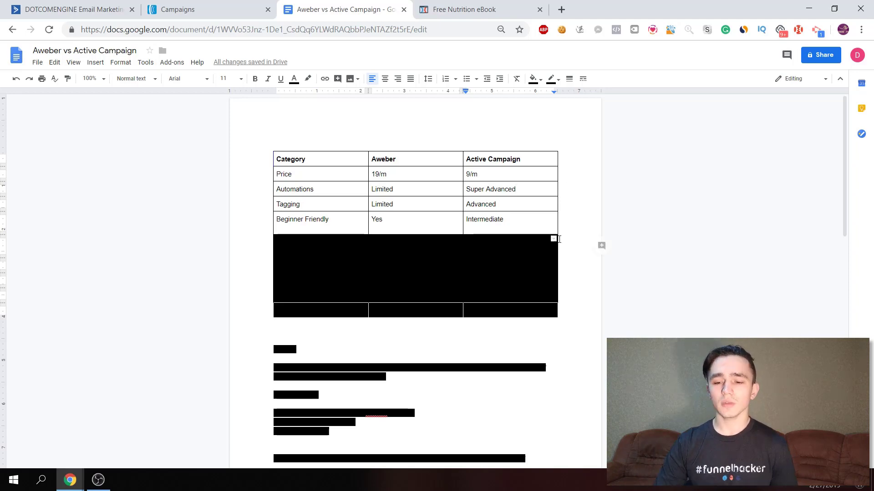
Step: Fill the row below Beginner Friendly white, revealing Webinar Support: Limited vs Advanced, Tags, List
left_click_drag(565, 240, 318, 246)
left_click(534, 79)
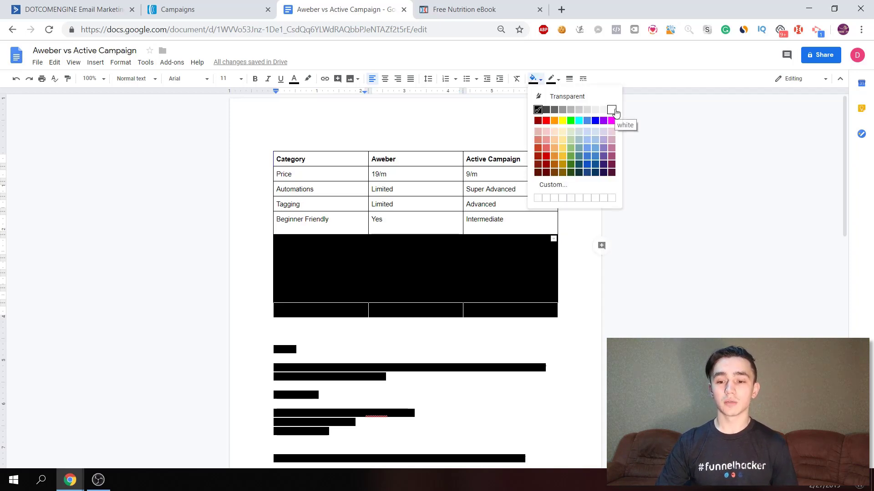
left_click(612, 110)
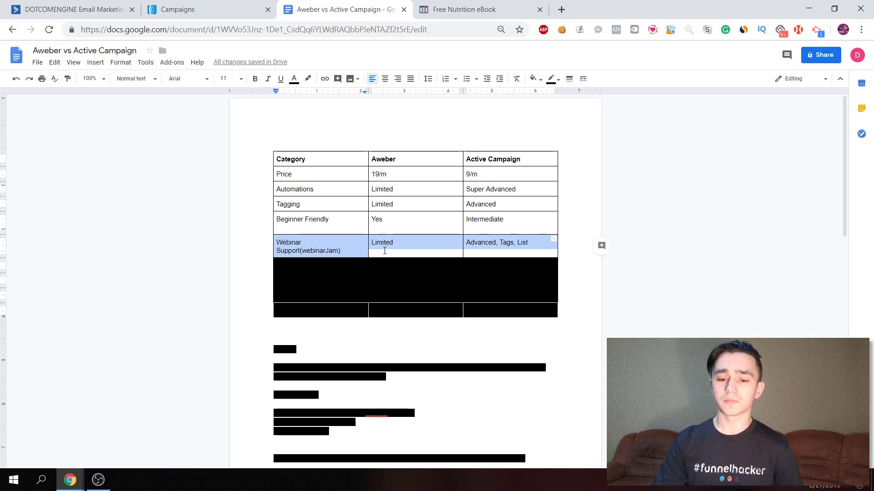
Step: Make the CRM row's background transparent to reveal No for Aweber and Yes for ActiveCampaign
left_click_drag(562, 265, 283, 266)
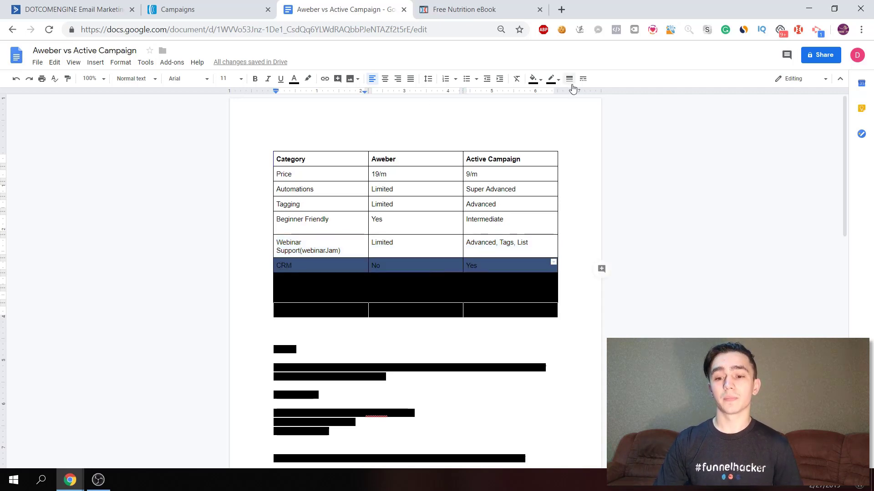
left_click(534, 78)
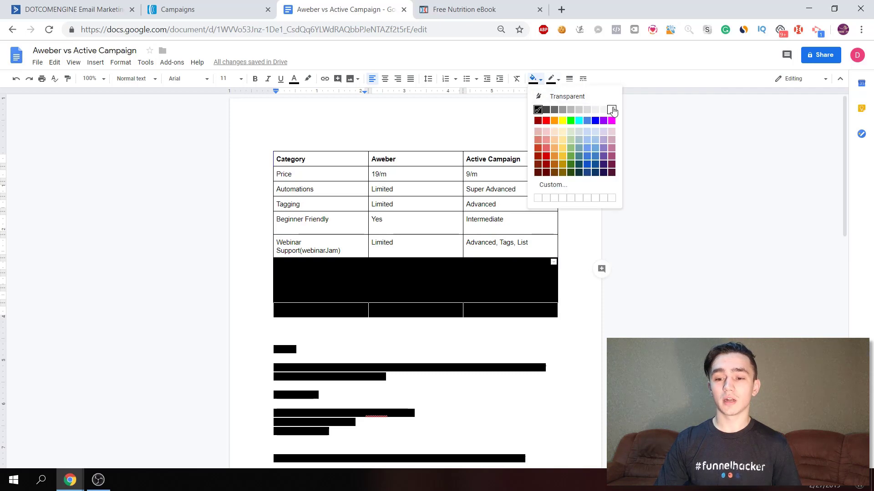
left_click(603, 100)
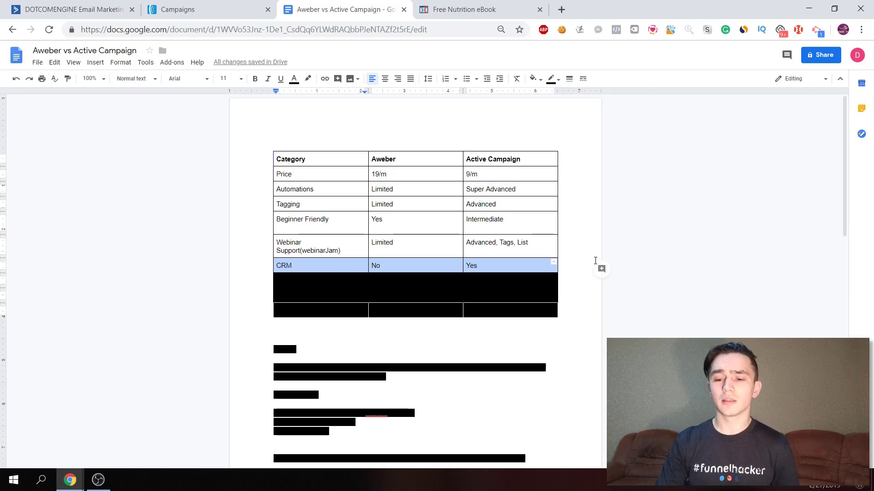
Step: Give the SMS row a white background, revealing No for Aweber and Yes for ActiveCampaign
left_click_drag(565, 284, 356, 281)
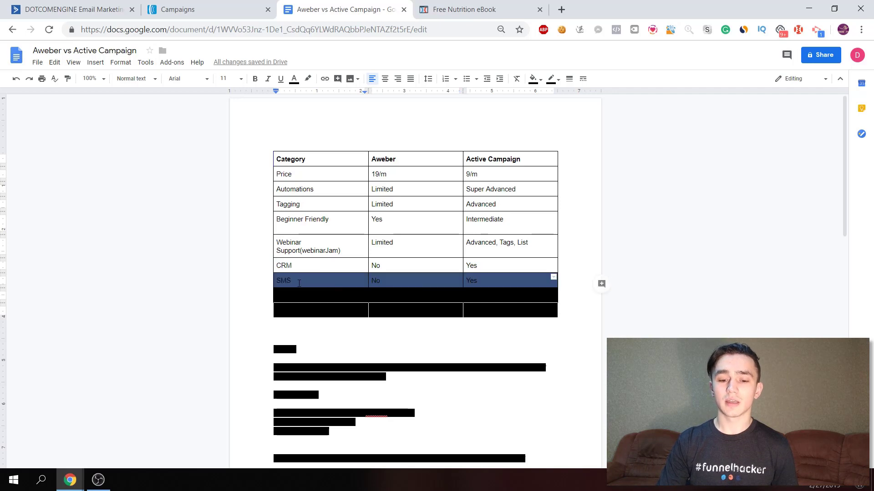
left_click(534, 79)
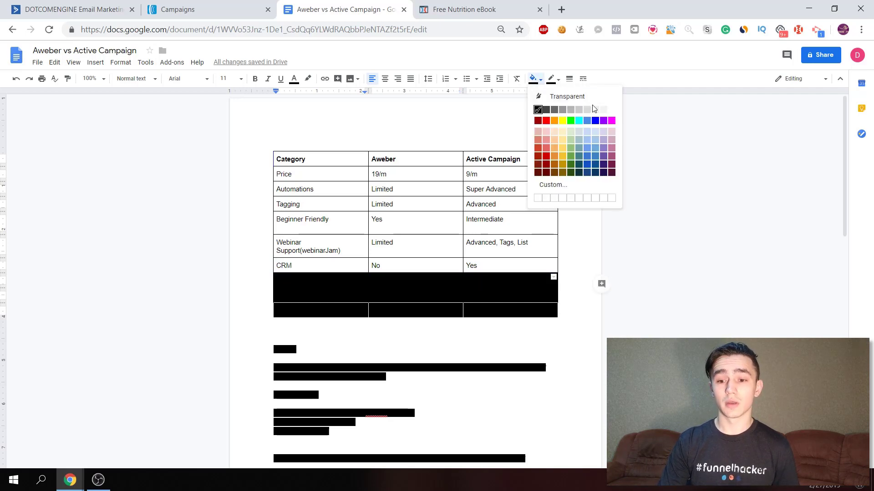
left_click(611, 109)
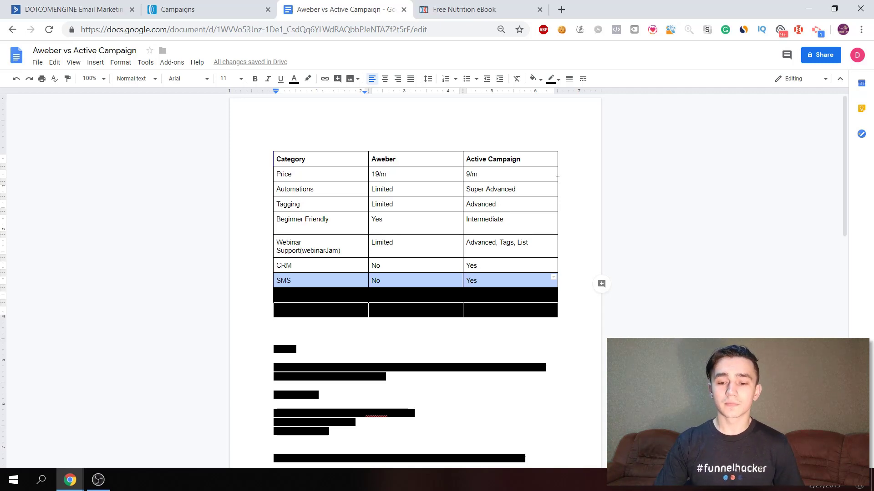
Step: Turn the Email Editing row's background white so Easy shows for both tools
left_click_drag(564, 293, 314, 295)
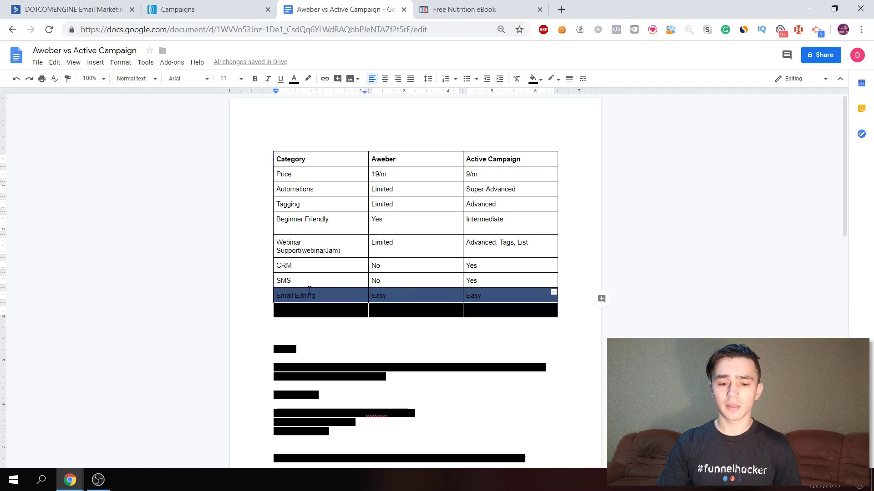
left_click(534, 81)
left_click(609, 111)
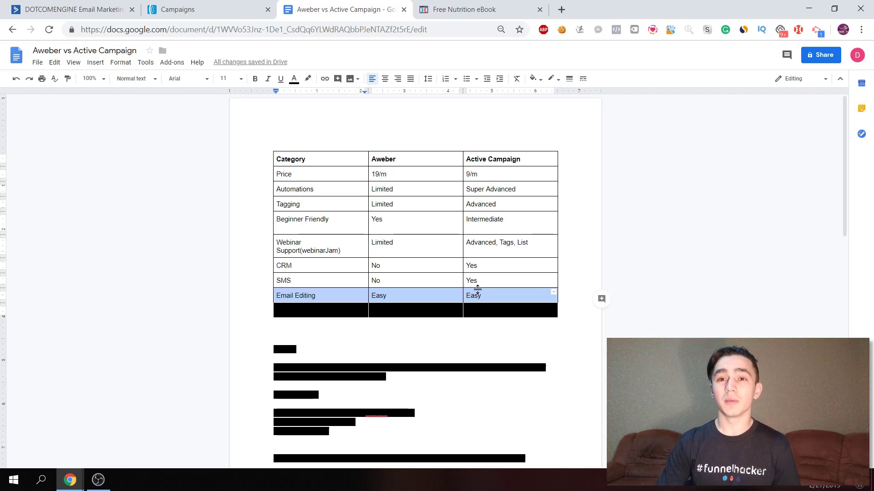
Step: Set the Affiliate Marketing row background to white, showing Yes for Aweber and NO for ActiveCampaign
left_click(564, 306)
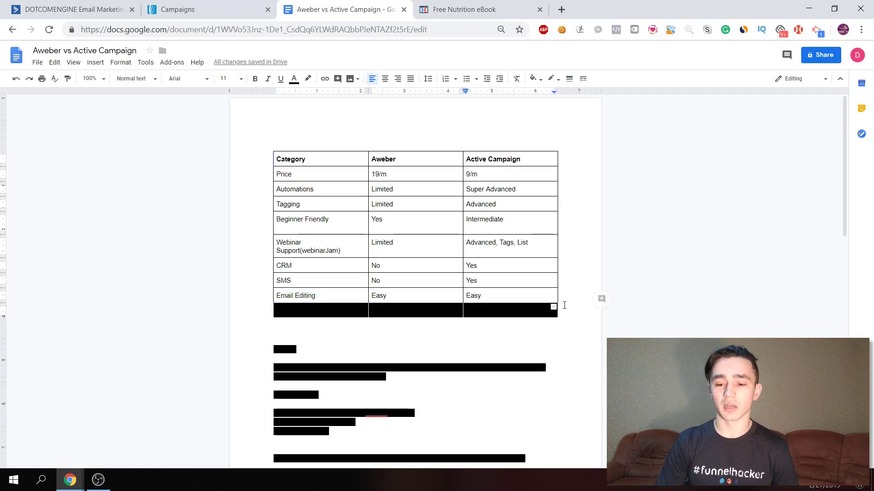
left_click(304, 312, "shift")
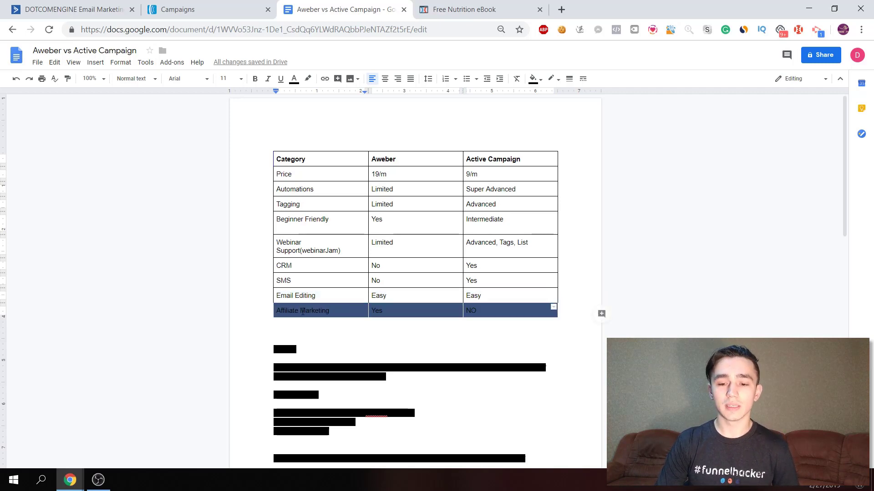
left_click(535, 78)
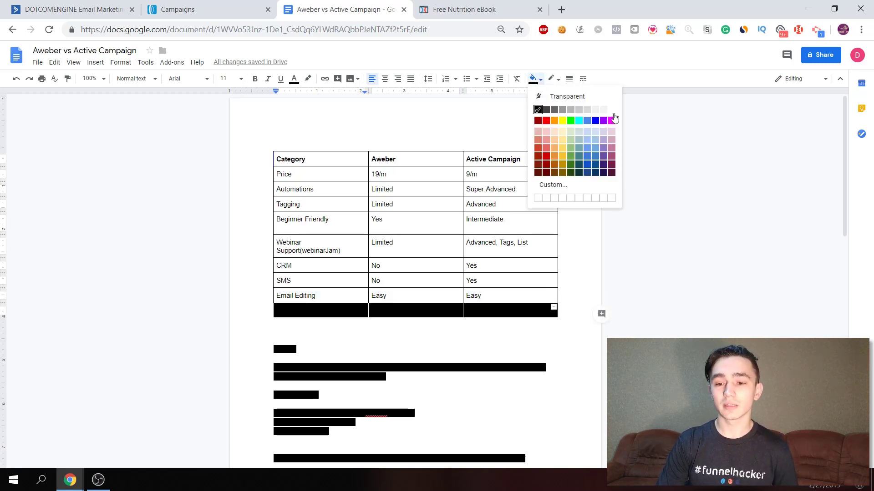
left_click(611, 110)
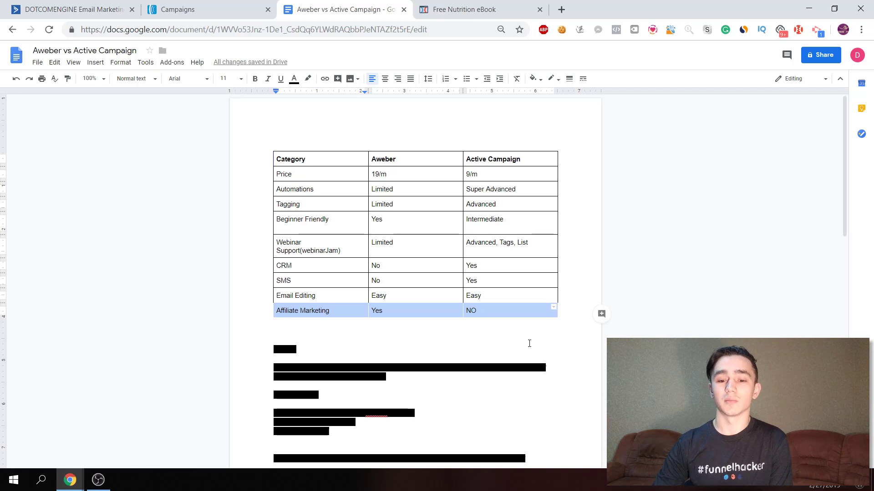
Step: Change the email text's black highlight to white to reveal ActiveCampaign's policy notice and its bullet points
scroll(529, 344, "down", 2)
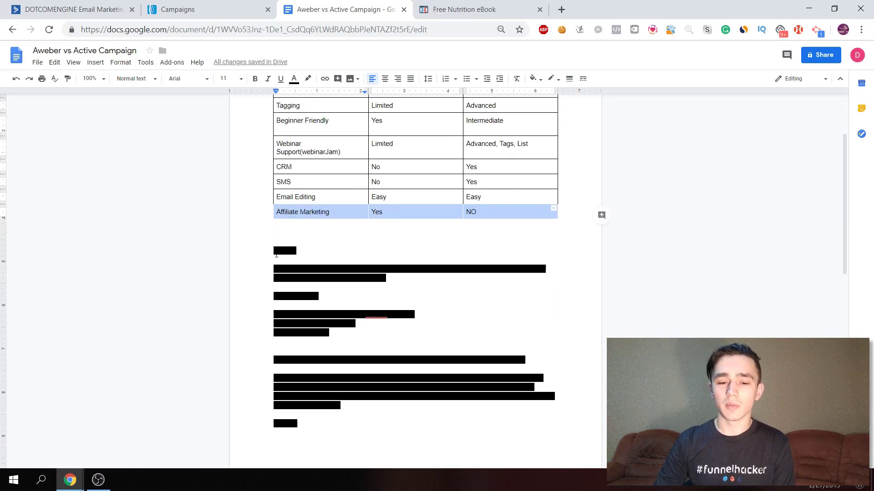
left_click_drag(275, 253, 341, 432)
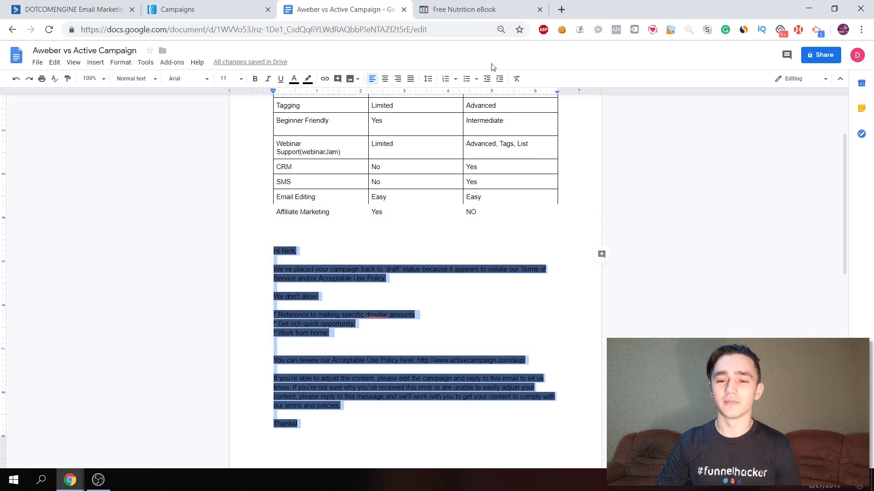
left_click(308, 79)
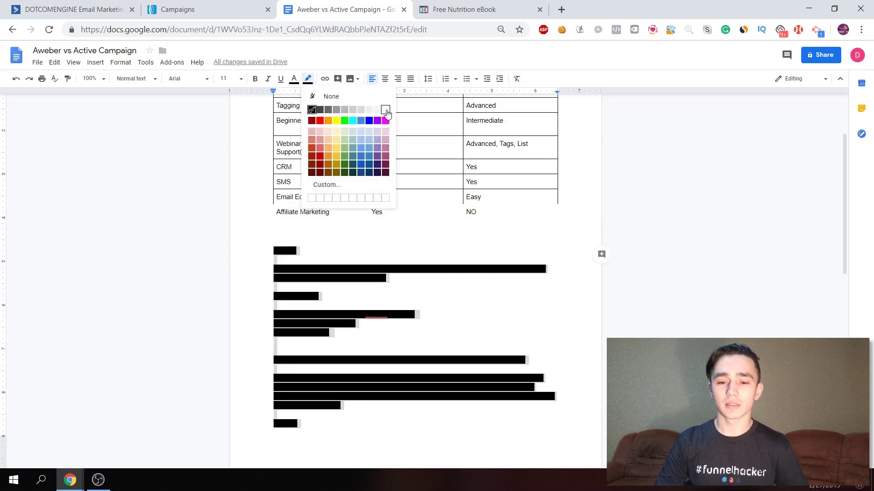
left_click(386, 110)
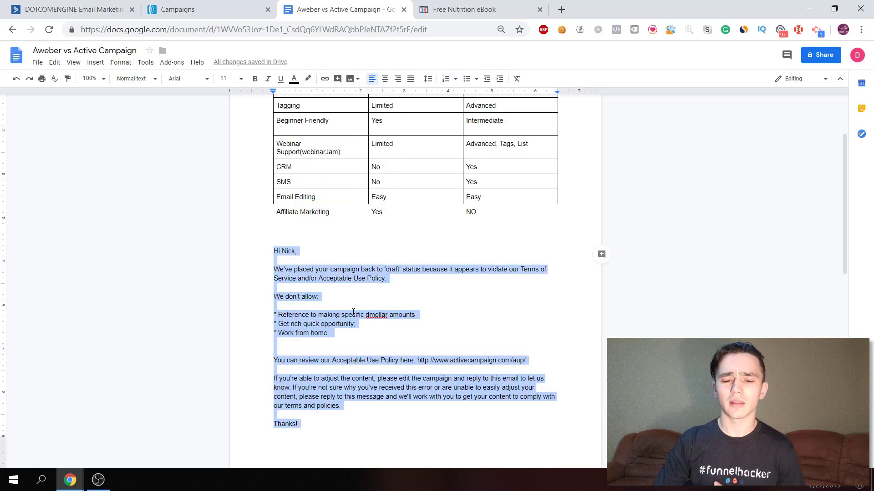
left_click(318, 335)
left_click_drag(357, 335, 275, 318)
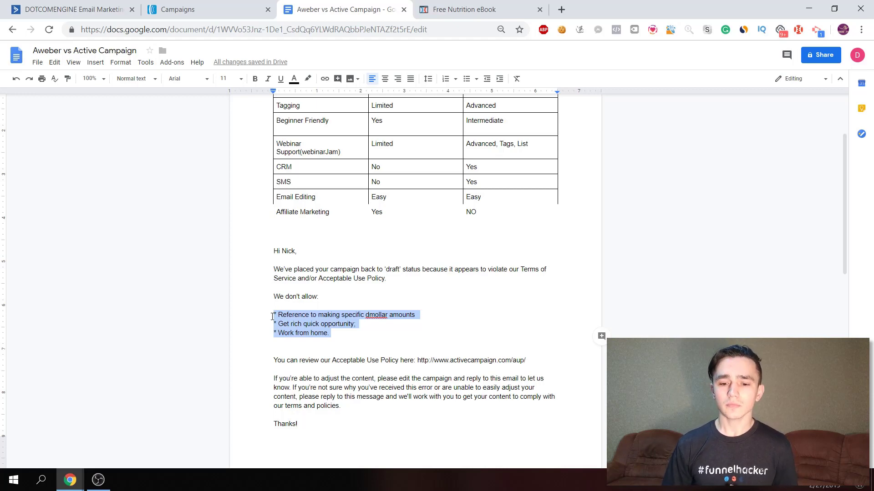
scroll(272, 316, "up", 2)
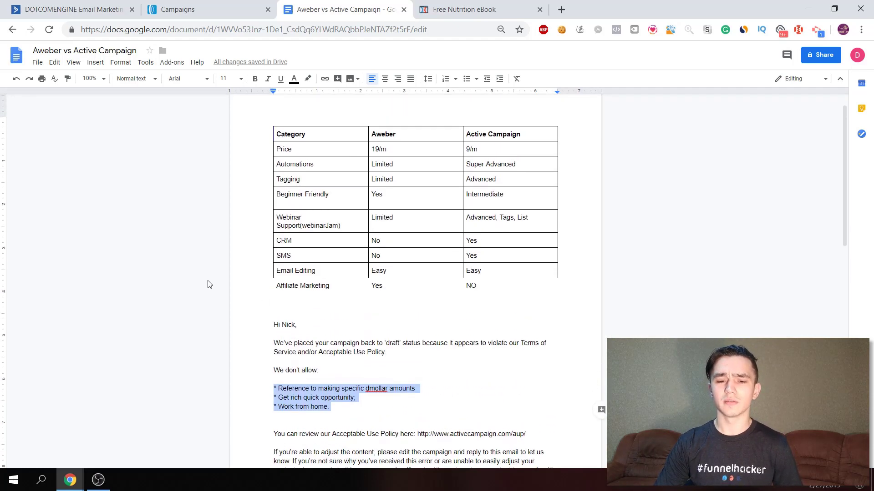